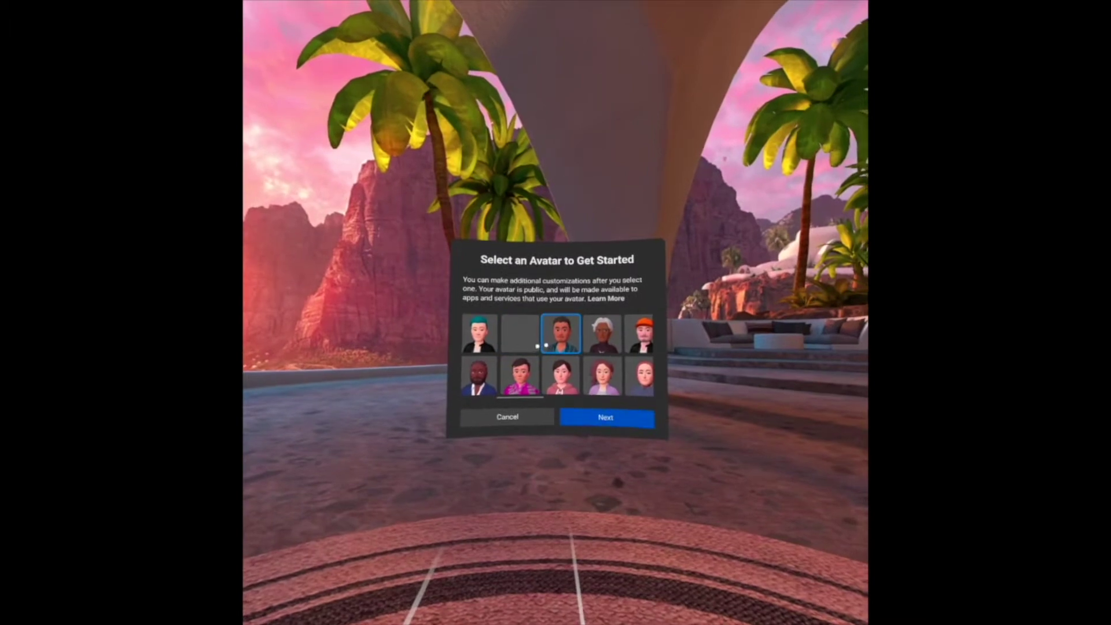
# Browse the starter avatar carousel, pick an avatar, and open it in the editor's Body options
pyautogui.hscroll(2, 539, 345)
pyautogui.click(548, 347)
pyautogui.hscroll(3, 550, 351)
pyautogui.click(526, 386)
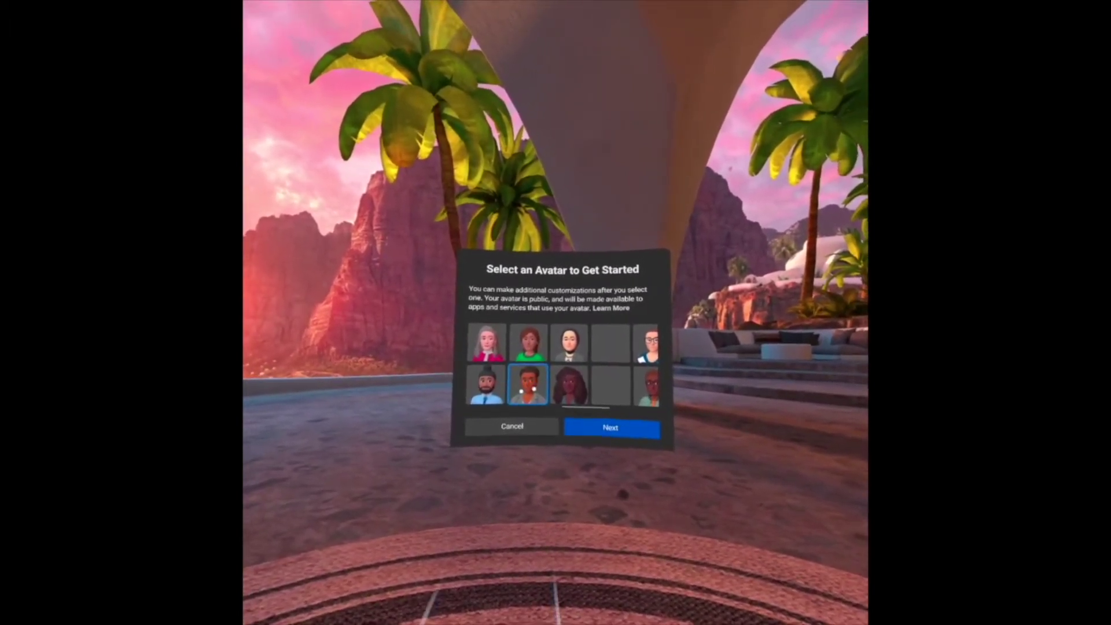
pyautogui.click(586, 423)
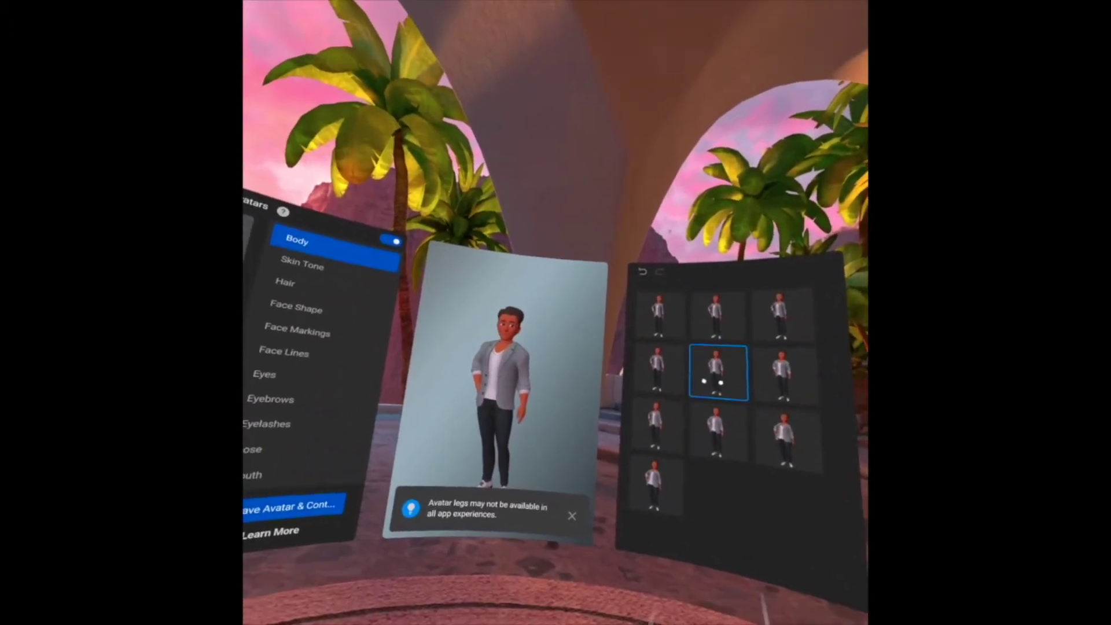
# Give the avatar a different body shape and a lighter skin tone, then show the hair options
pyautogui.click(794, 373)
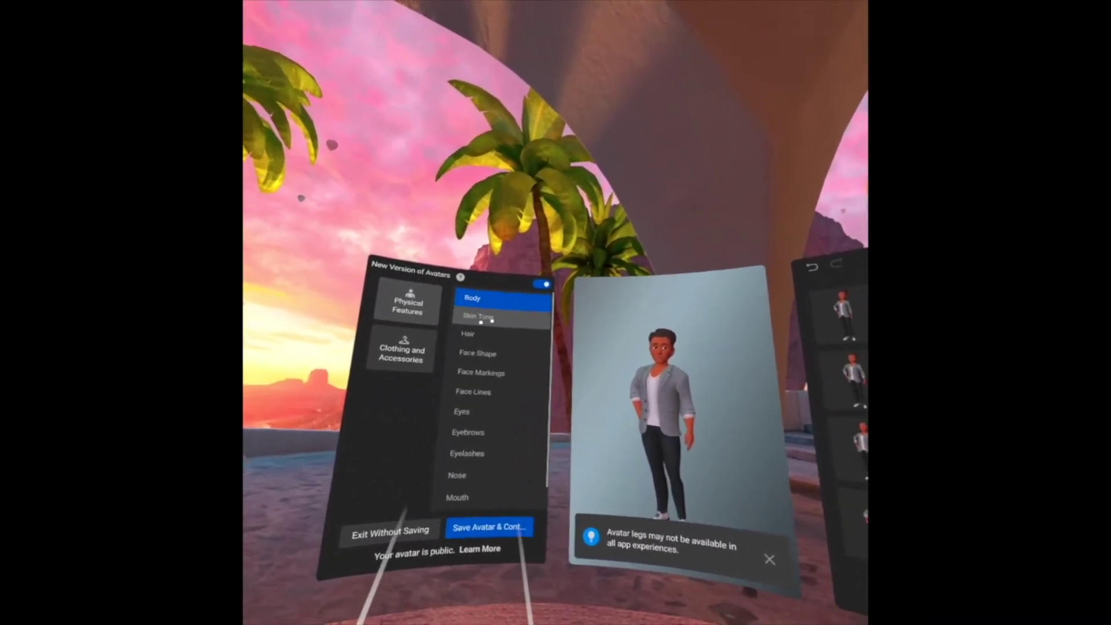
pyautogui.click(475, 317)
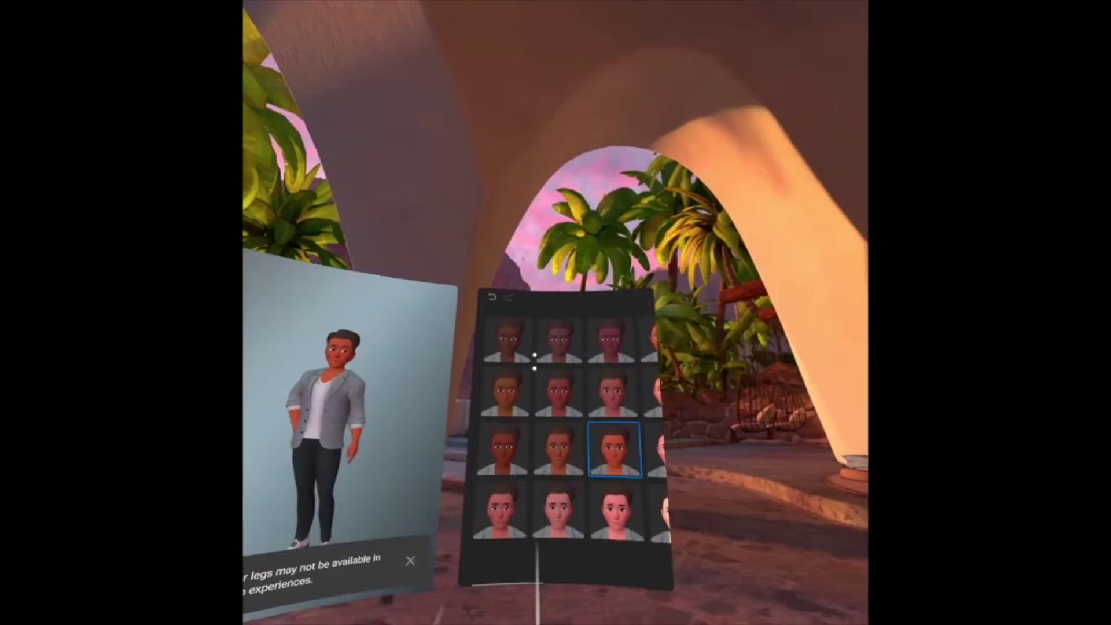
pyautogui.click(527, 359)
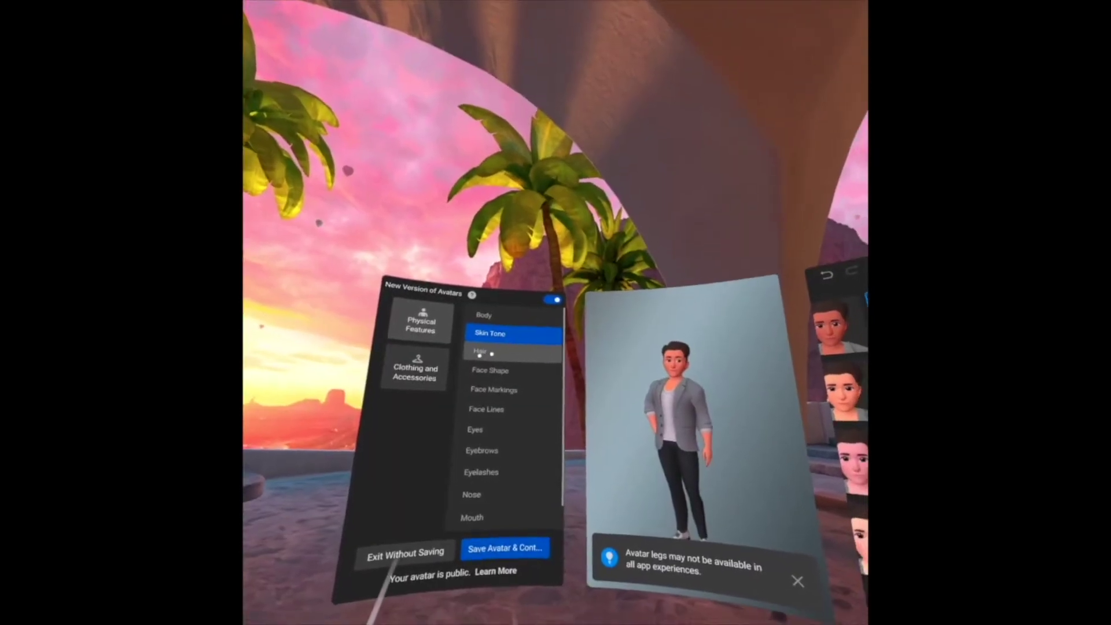
pyautogui.click(491, 353)
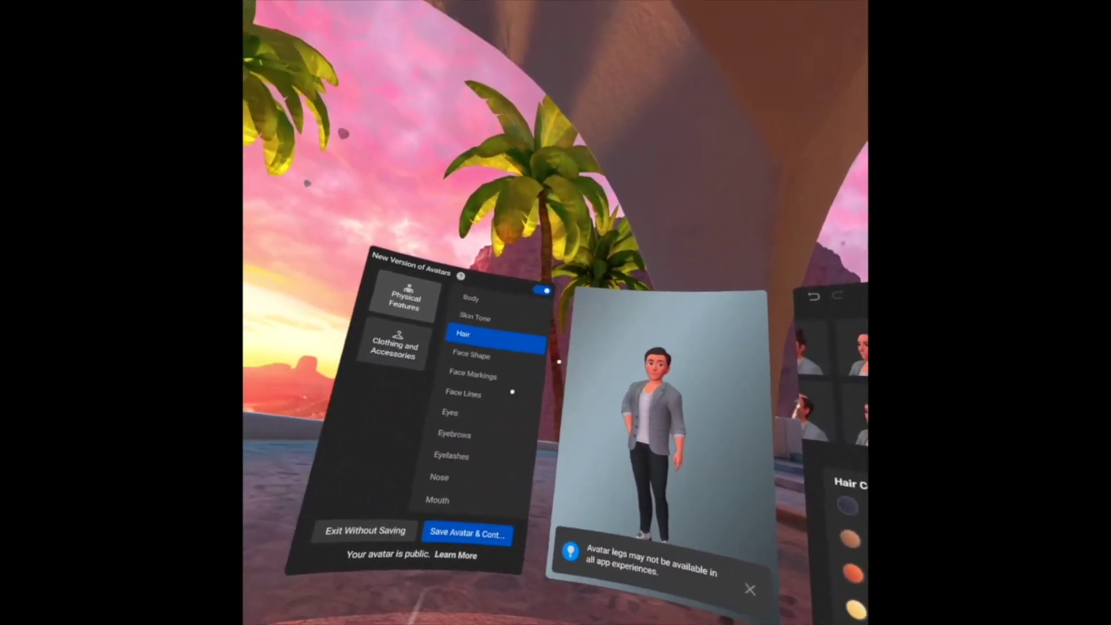
# Choose a new face shape tile and a different face lines style for the avatar
pyautogui.click(485, 351)
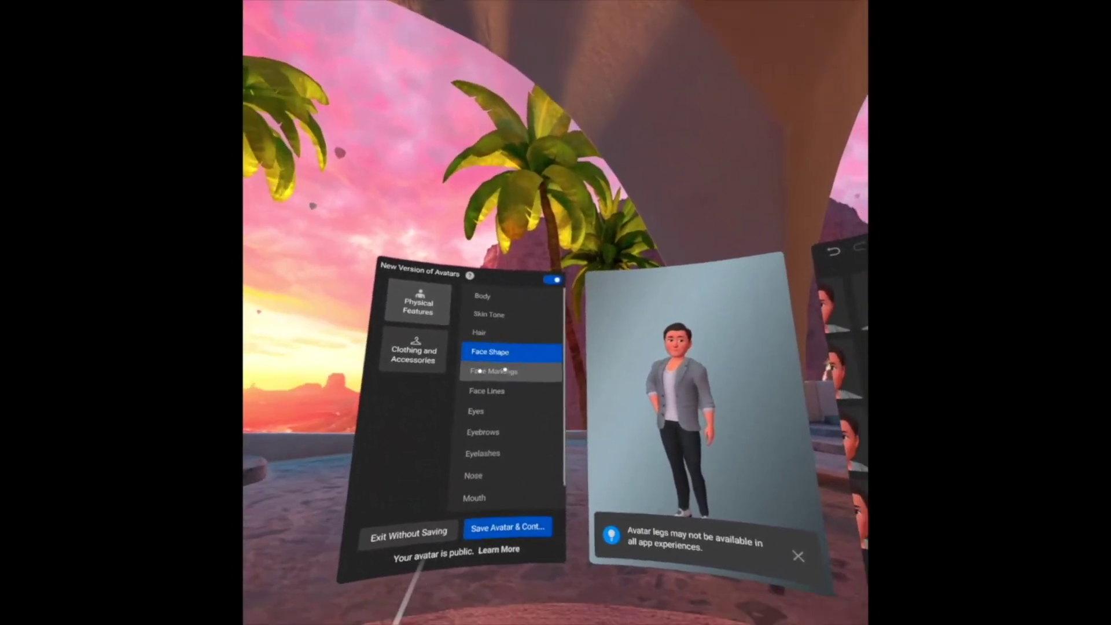
pyautogui.click(498, 371)
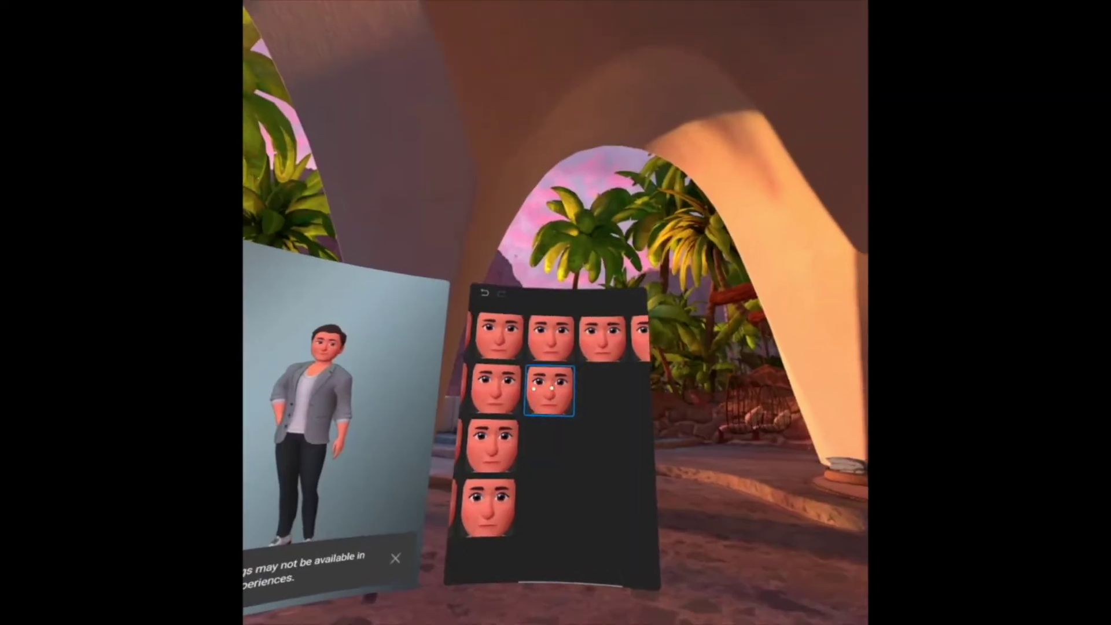
pyautogui.click(537, 369)
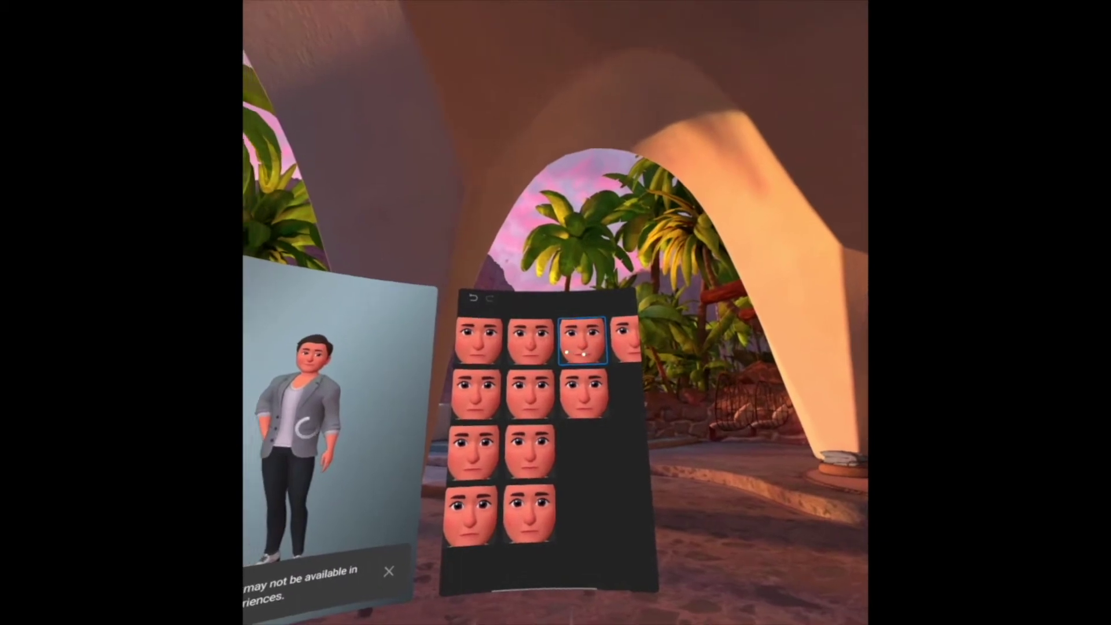
pyautogui.click(297, 387)
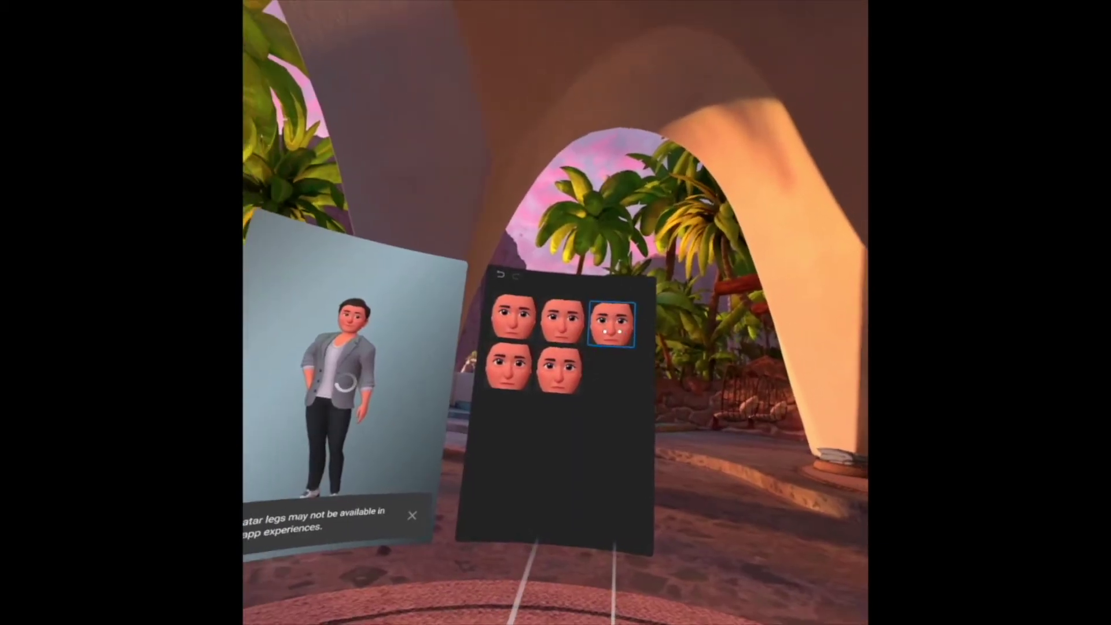
pyautogui.click(611, 360)
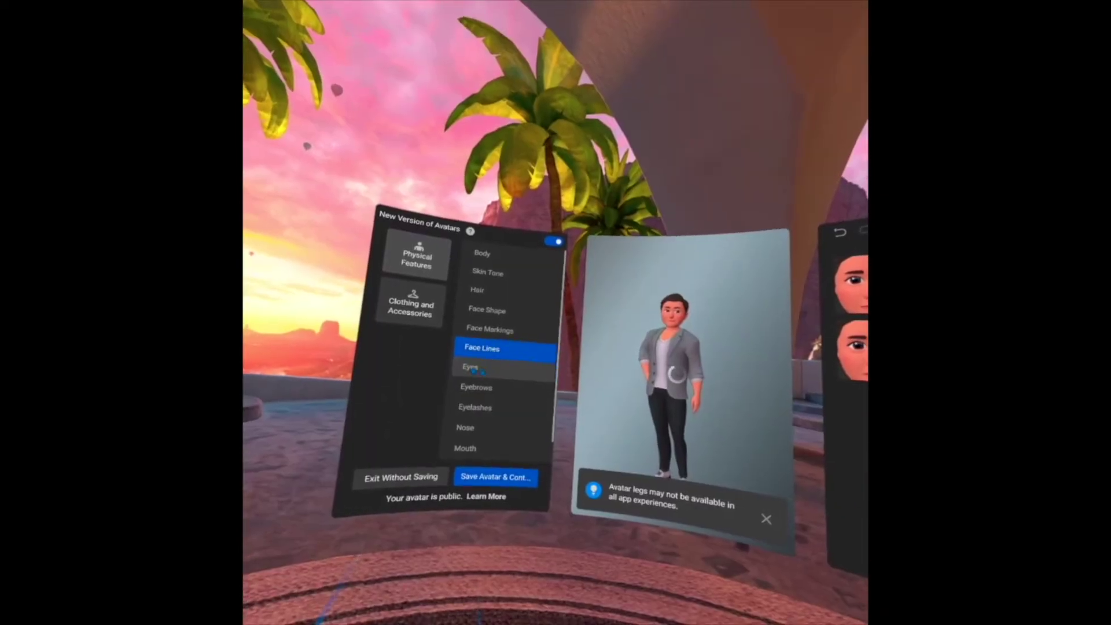
# Browse the Eyebrows, Eyelashes and Nose categories, ending on the Mouth options
pyautogui.click(329, 402)
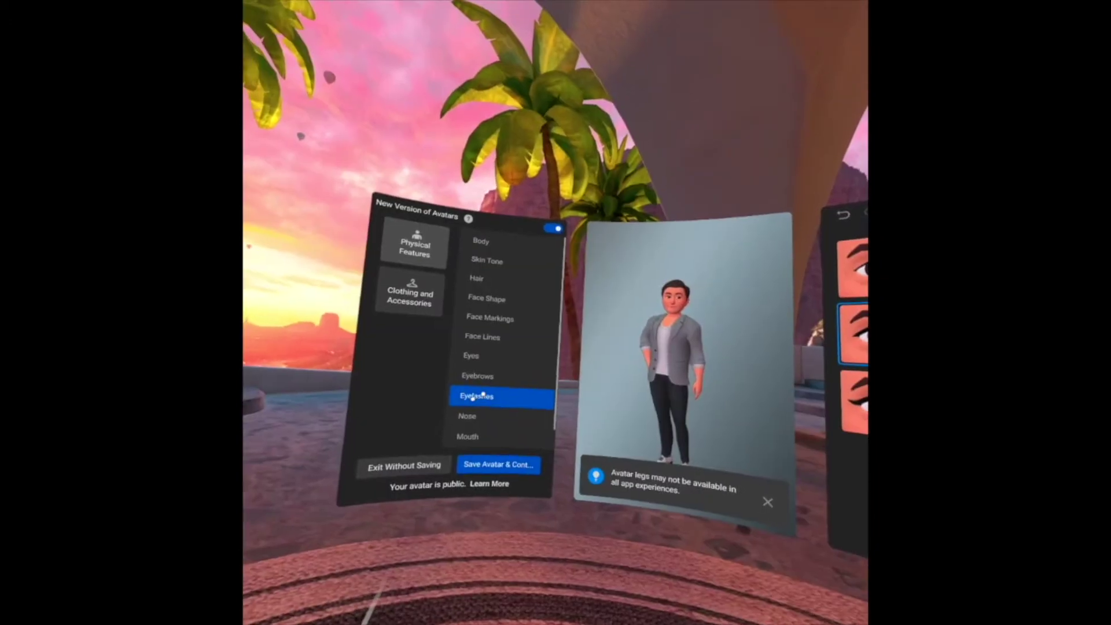
pyautogui.click(470, 393)
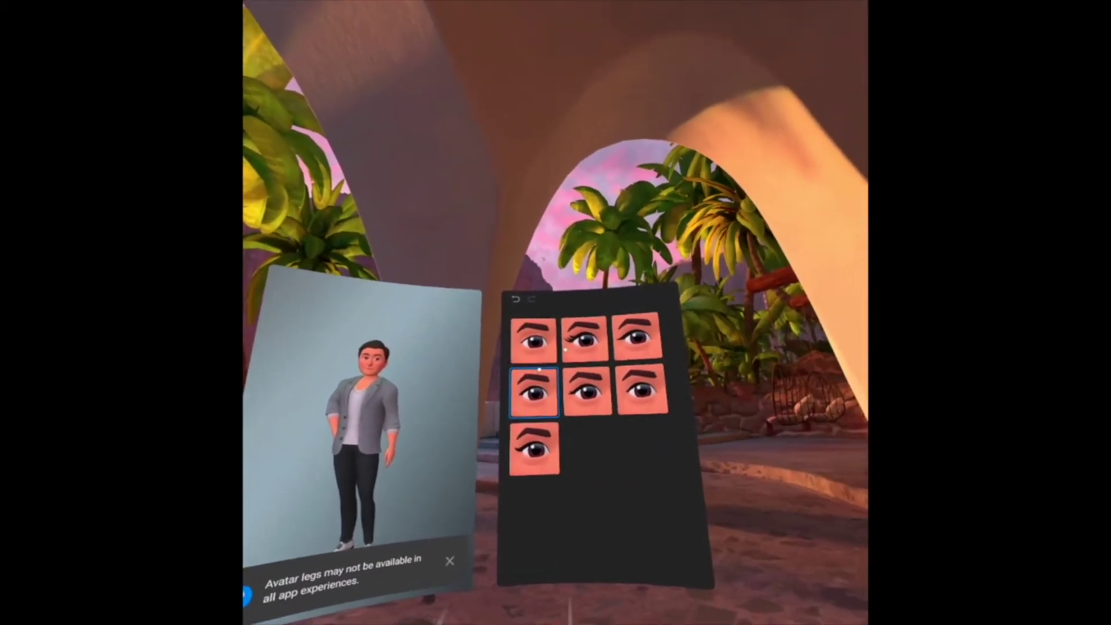
pyautogui.click(463, 413)
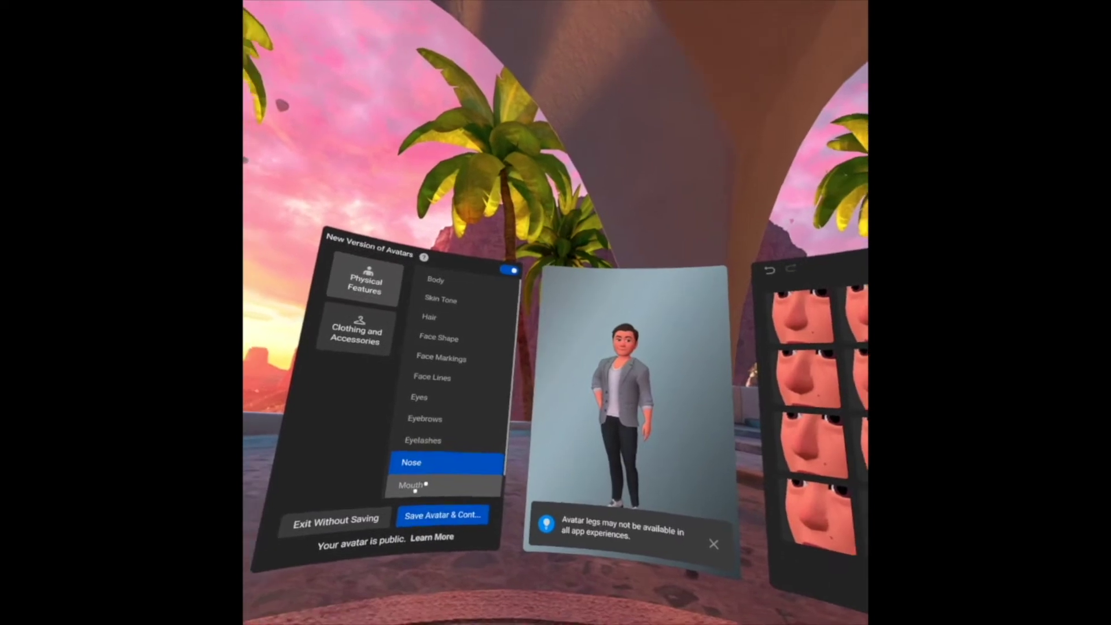
pyautogui.click(481, 428)
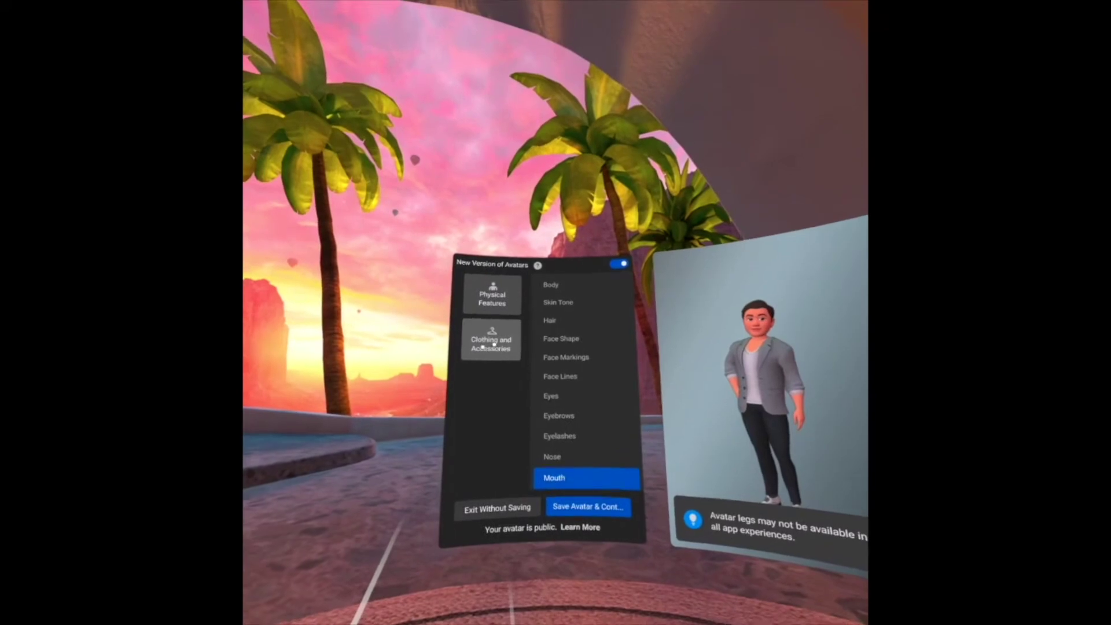
# In Clothing and Accessories, view the Eyewear and Bindi choices, ending on Nose Piercings
pyautogui.click(458, 333)
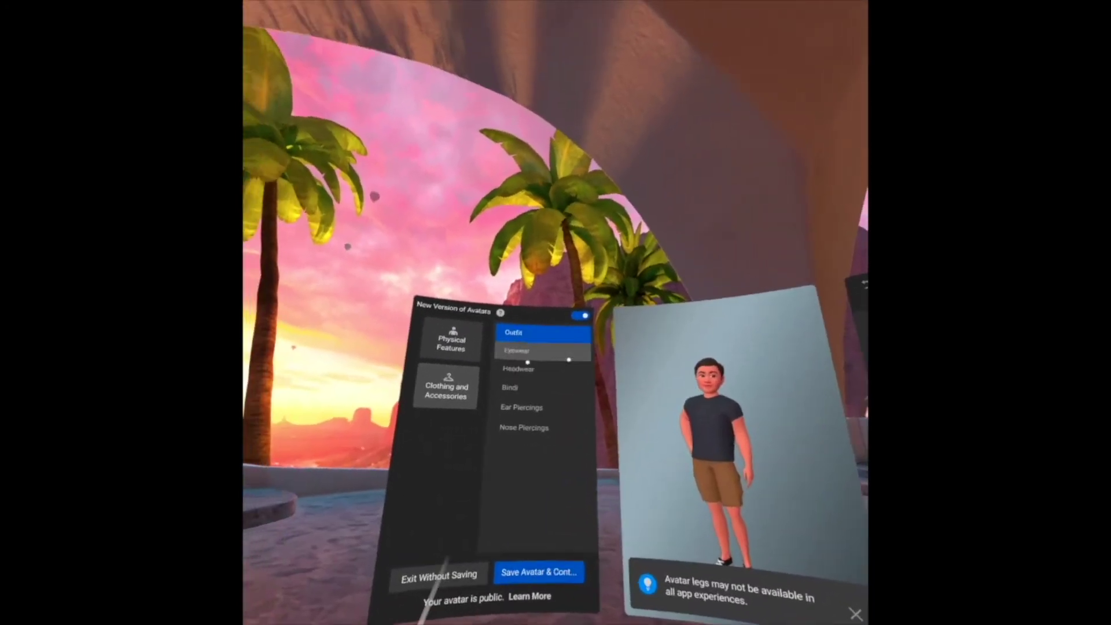
pyautogui.click(428, 307)
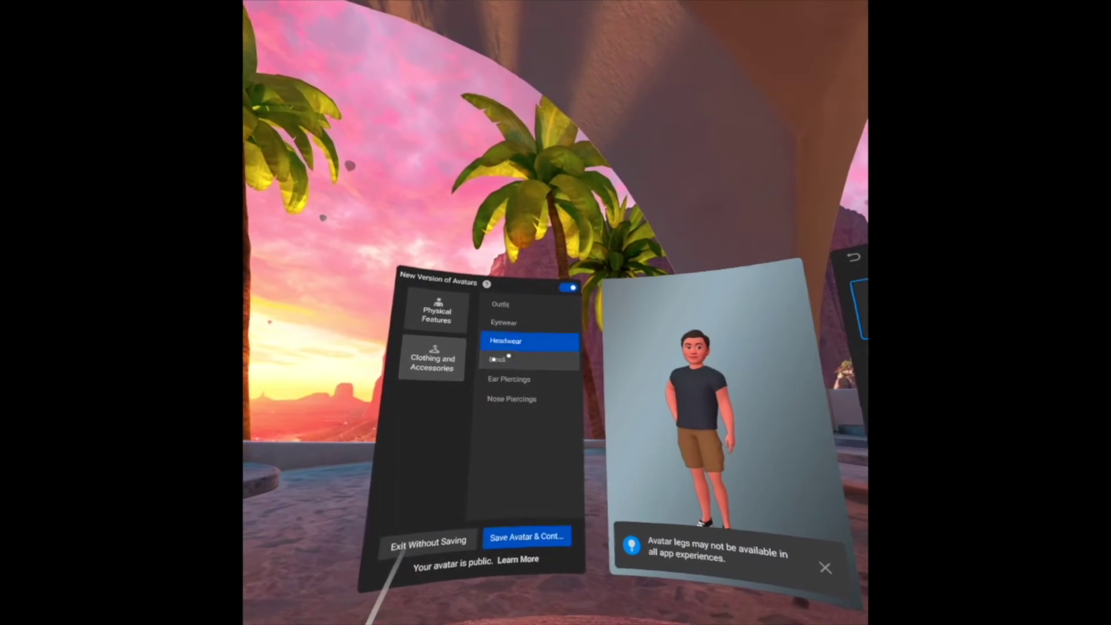
pyautogui.click(503, 359)
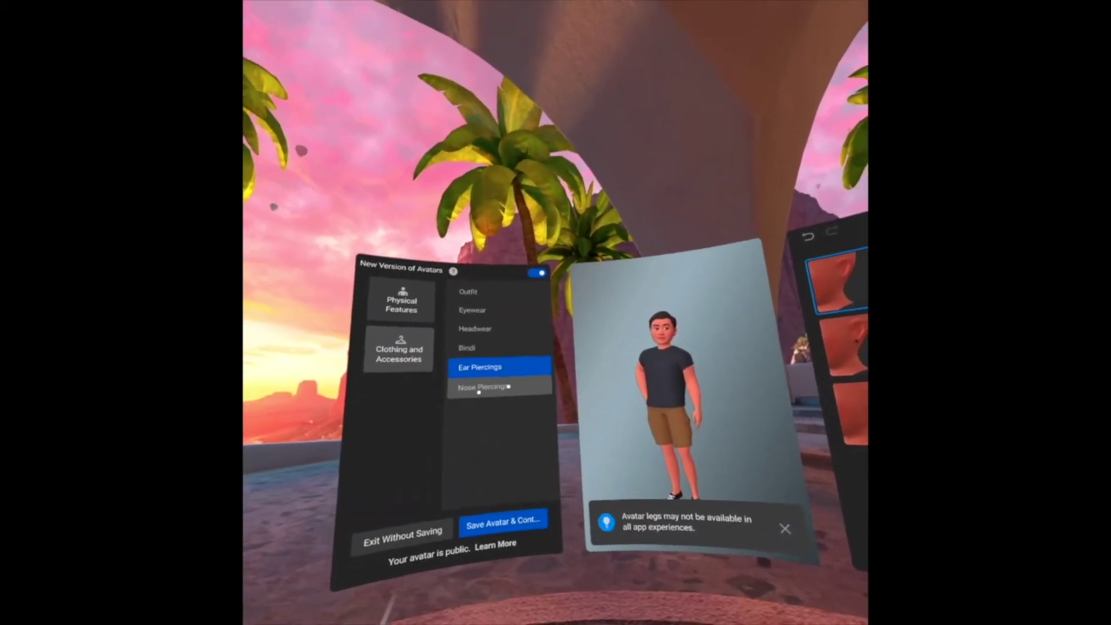
pyautogui.click(476, 391)
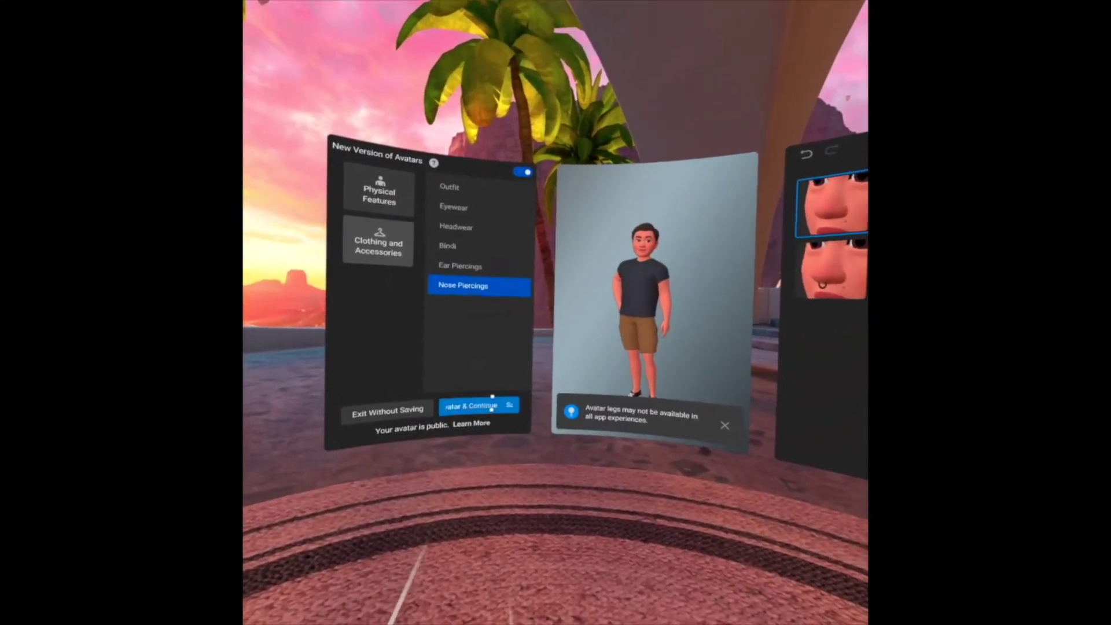
# Save the avatar and continue to the Workrooms 'Use Your Hands' setup page
pyautogui.click(482, 398)
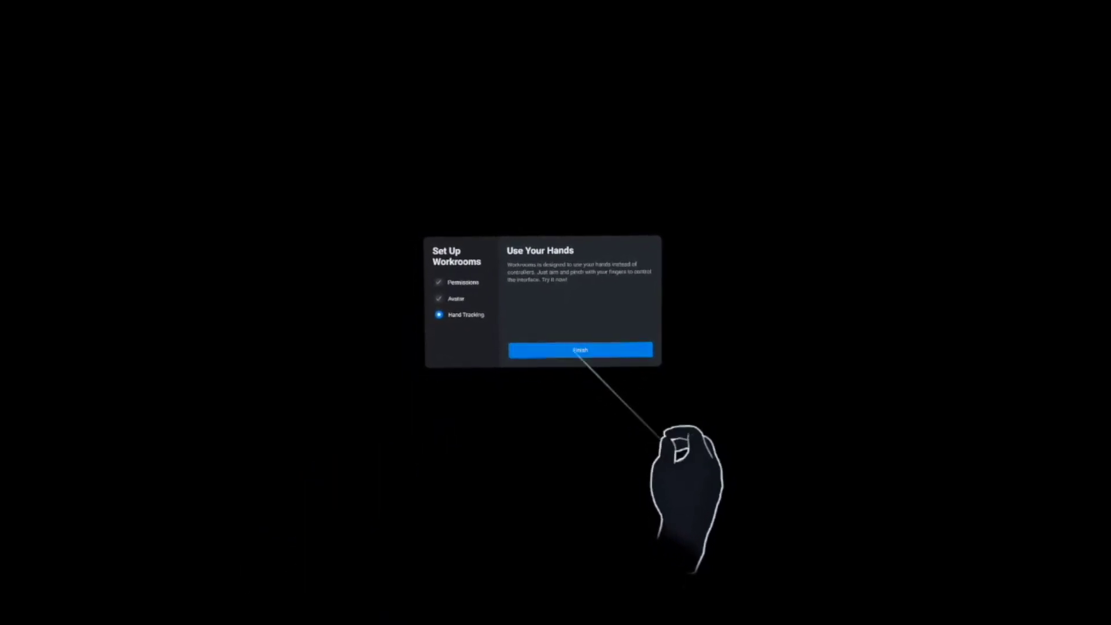
# Finish Workrooms setup and confirm the 'Clear Your Desk for Your Safety' notice
pyautogui.click(580, 351)
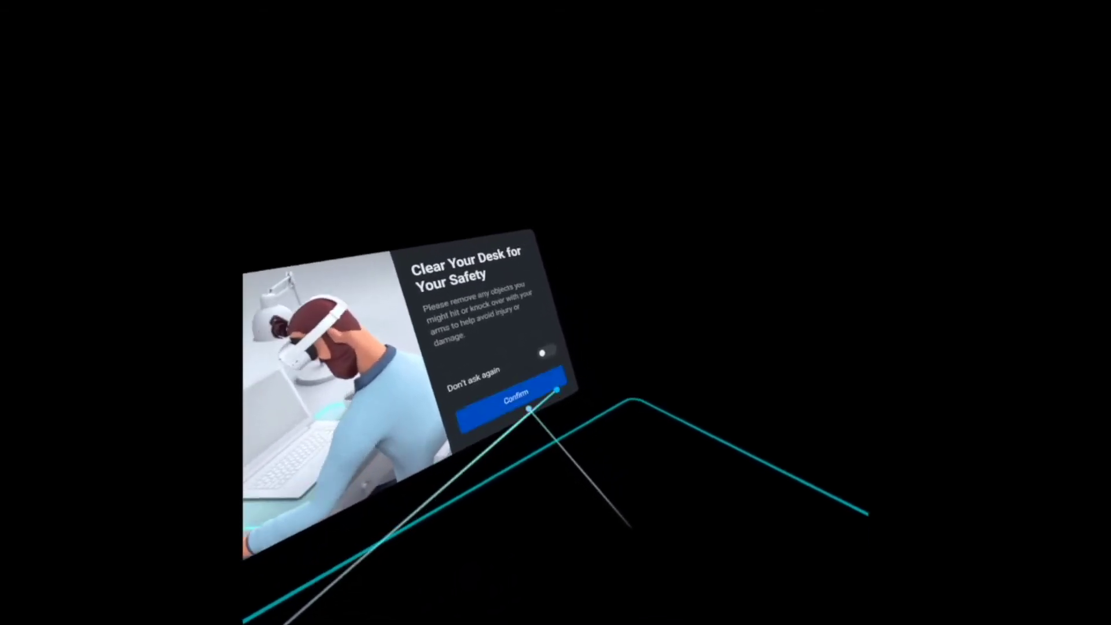
pyautogui.click(564, 461)
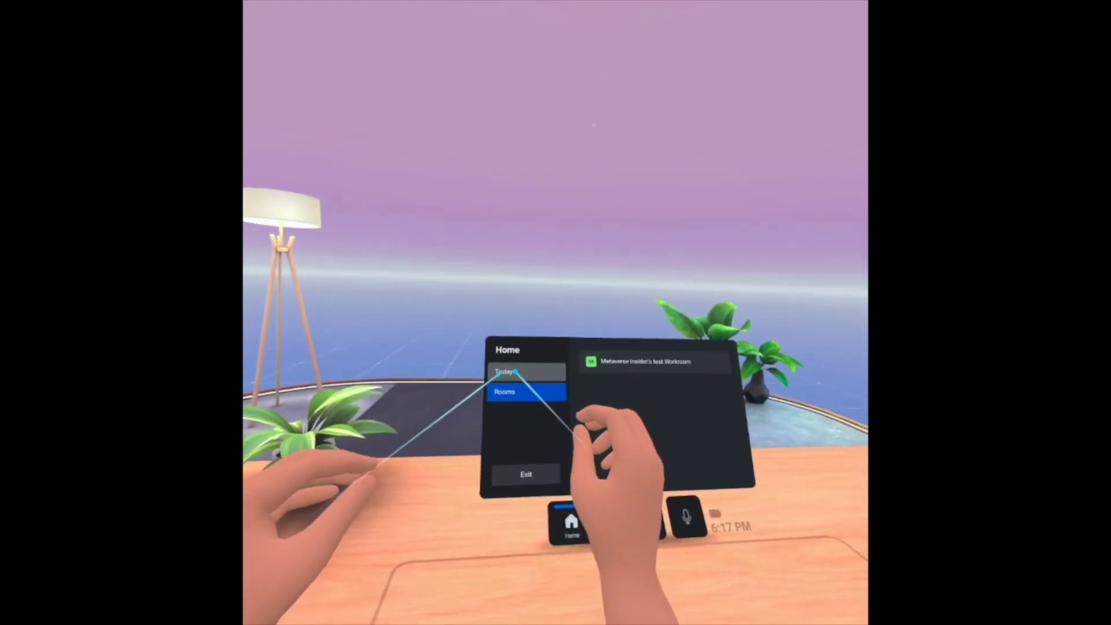
# Show today's meetings in the desk's Home panel
pyautogui.click(505, 372)
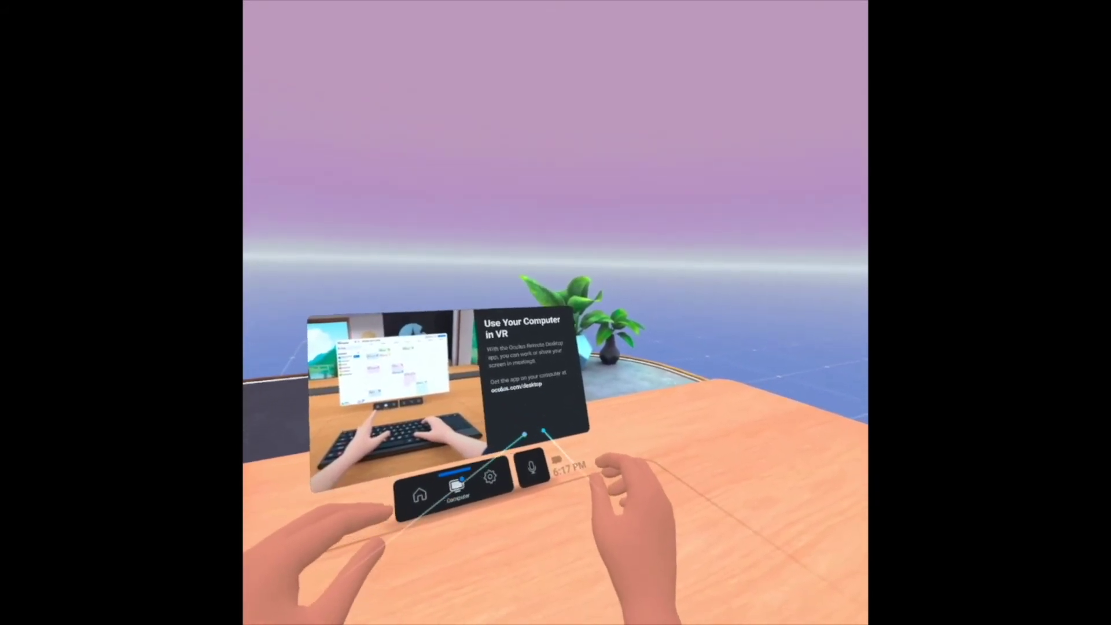
# Open Workrooms Settings on the Avatar page to preview the customized avatar
pyautogui.click(492, 477)
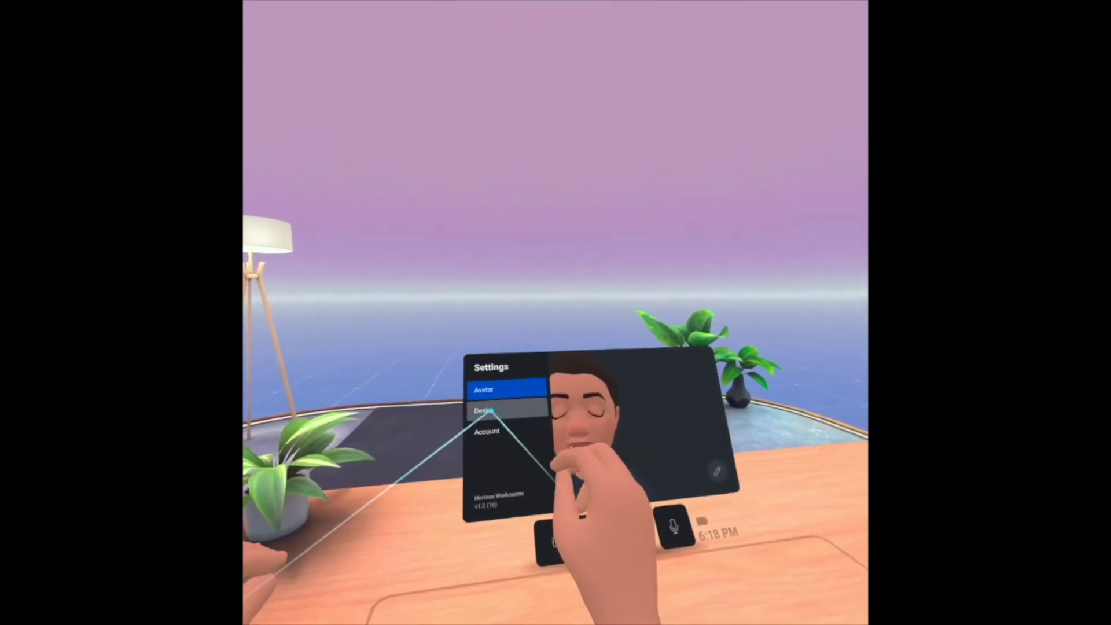
# Set the Desk tracked keyboard to American (ANSI), then show the 'Use Your Computer in VR' panel
pyautogui.click(509, 423)
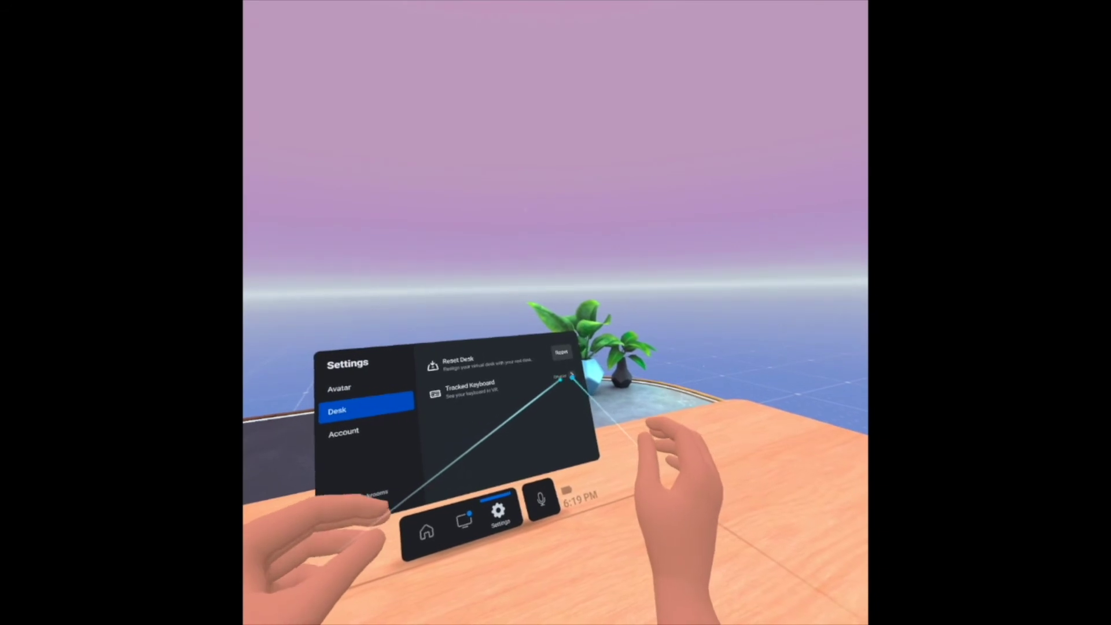
pyautogui.click(571, 376)
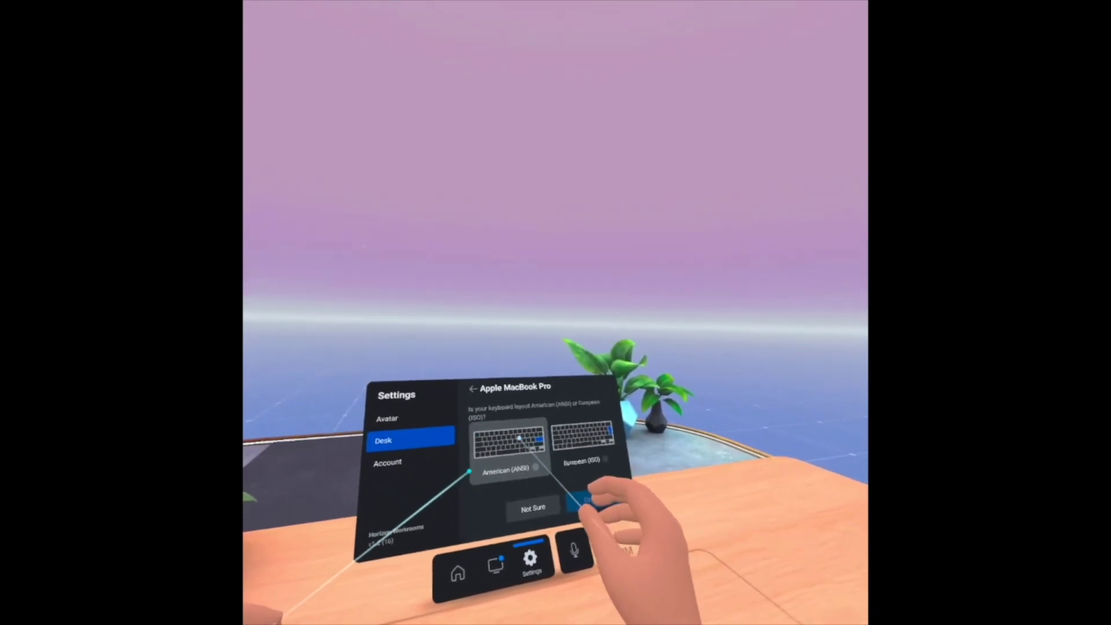
pyautogui.click(522, 442)
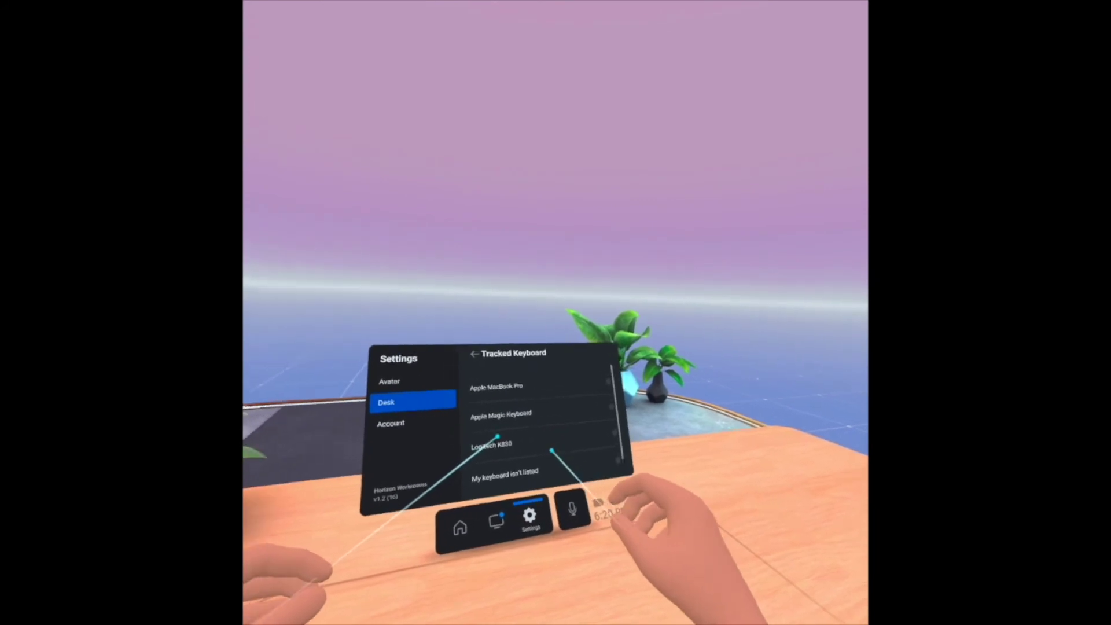
pyautogui.scroll(2, 558, 422)
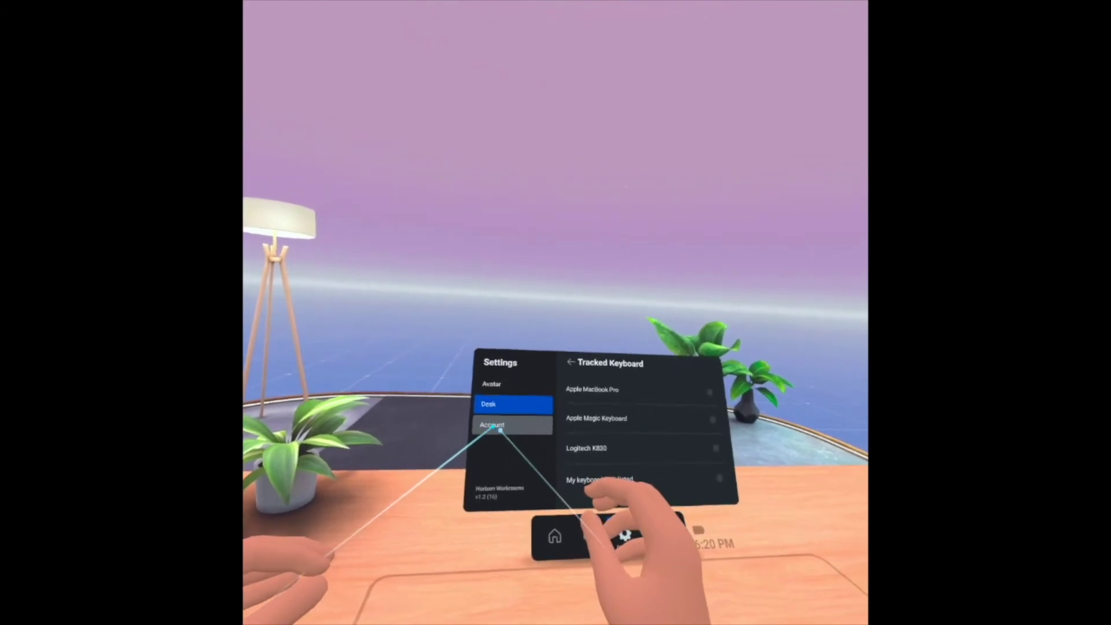
pyautogui.click(590, 535)
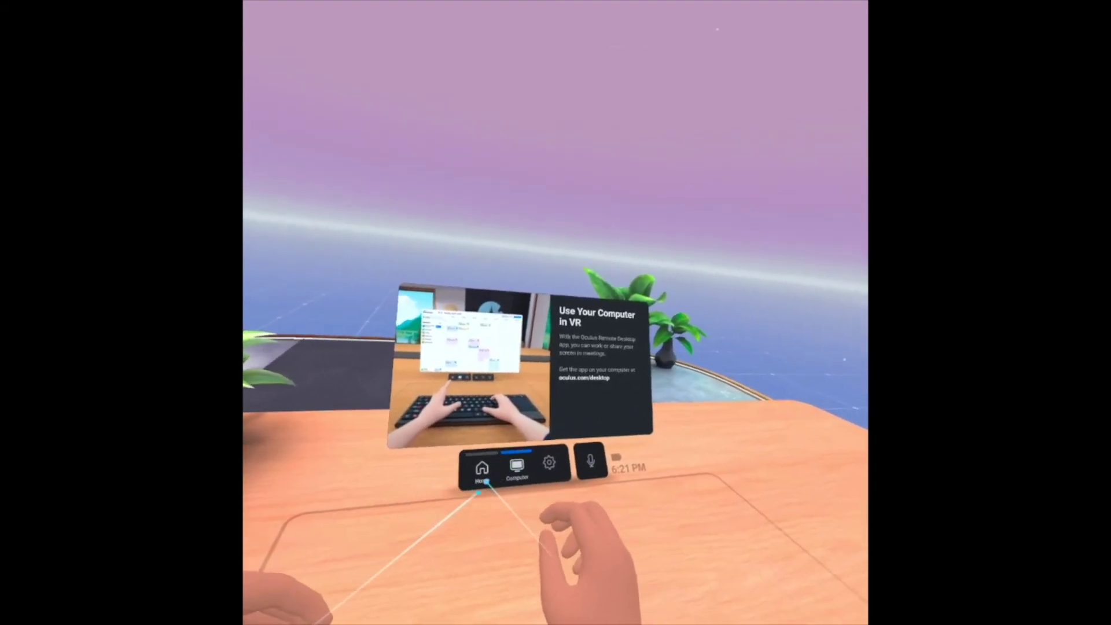
# Return to the Home panel, then dismiss the 'Use Your Computer in VR' panel to leave the bare desk
pyautogui.click(489, 474)
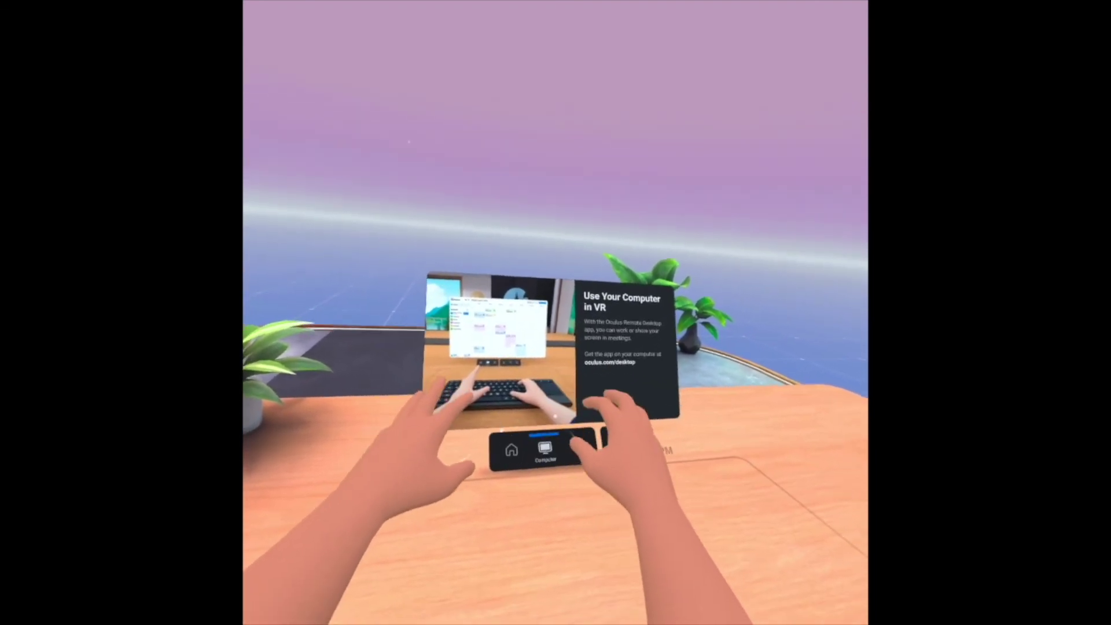
pyautogui.click(555, 471)
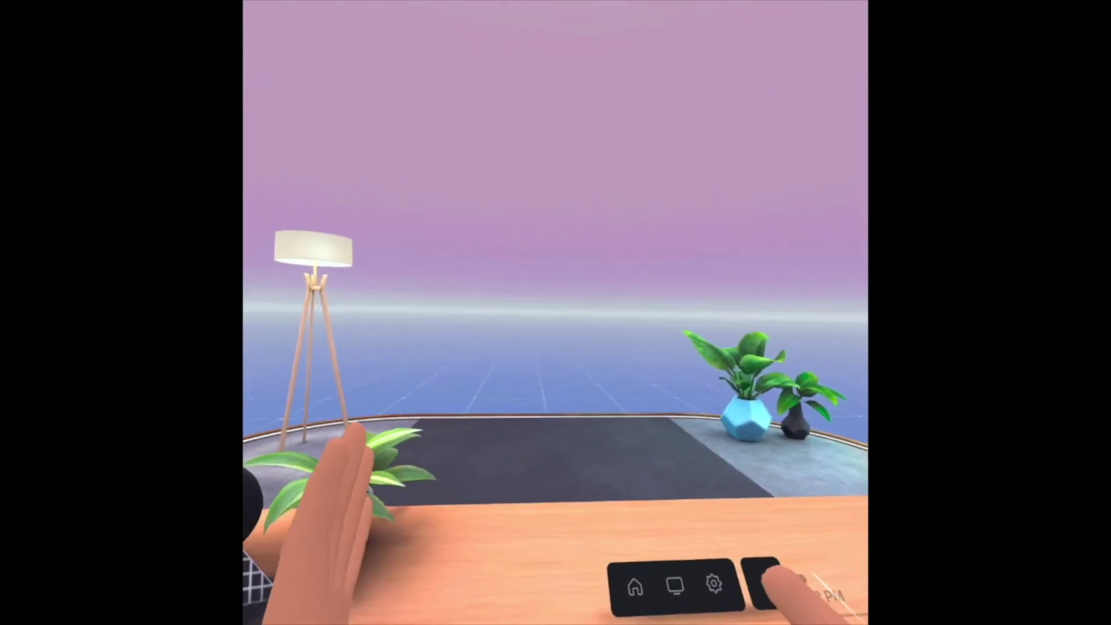